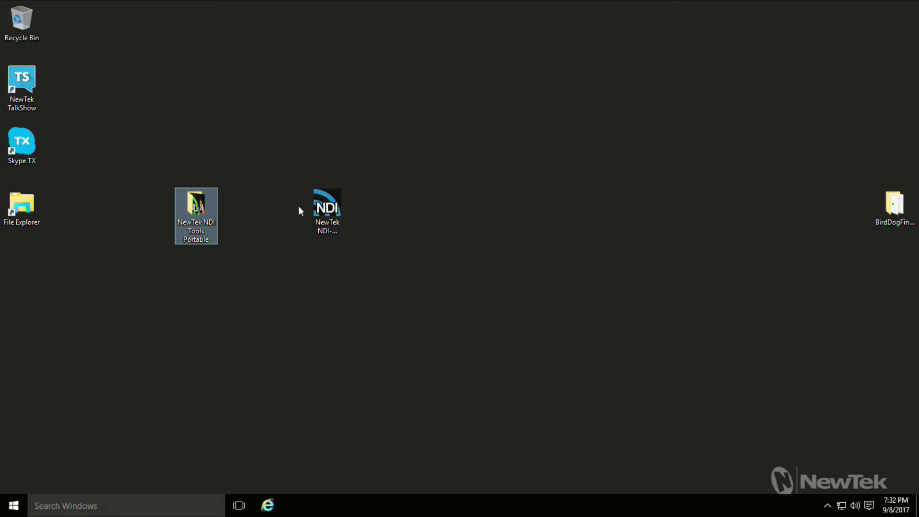
# Run the NewTek NDI|HX Driver installer, accept the license, install it and finish setup.
pyautogui.click(335, 206)
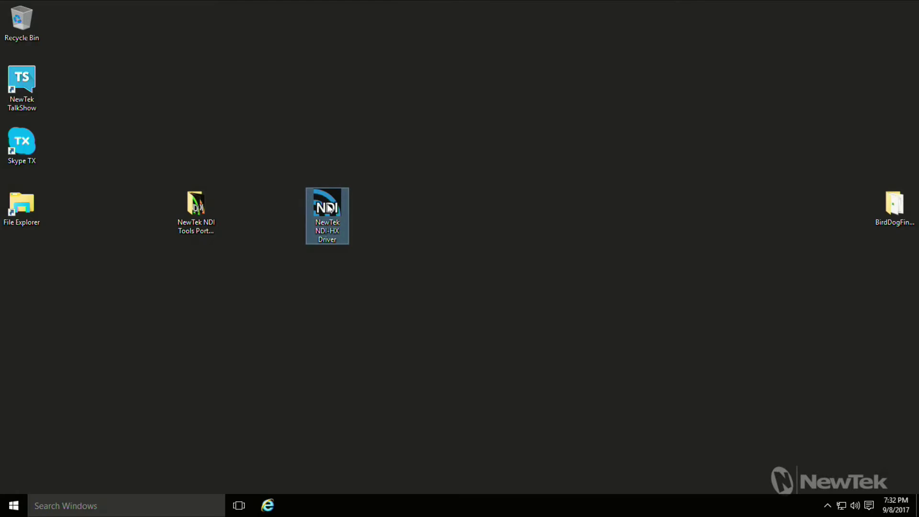
pyautogui.rightClick(324, 199)
pyautogui.click(360, 209)
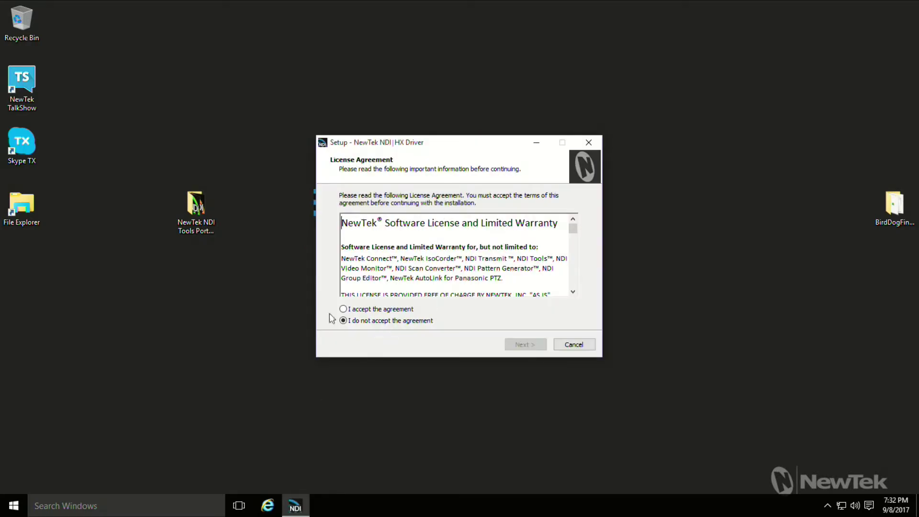
pyautogui.click(345, 310)
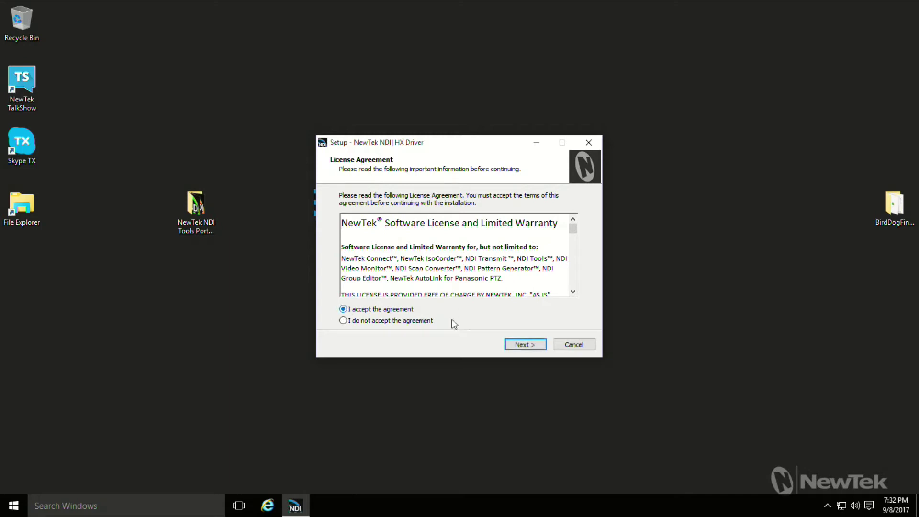
pyautogui.click(525, 345)
pyautogui.click(525, 343)
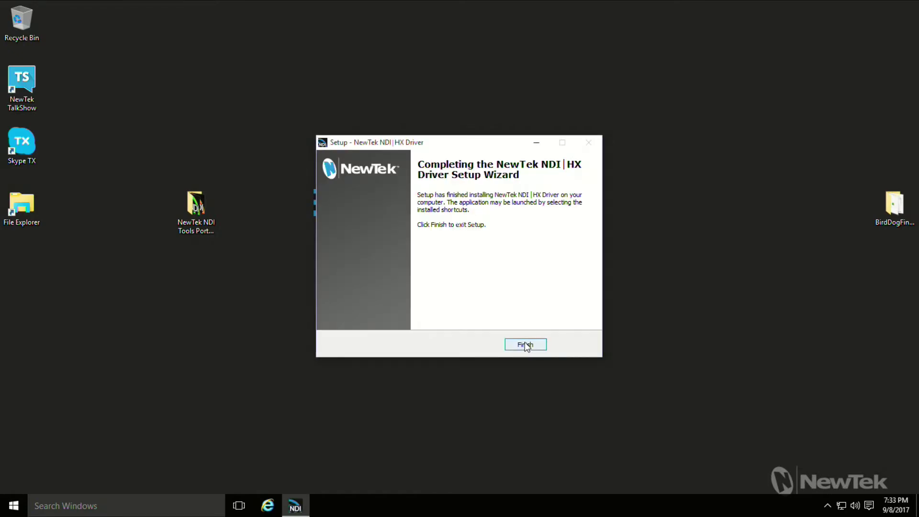
pyautogui.click(525, 345)
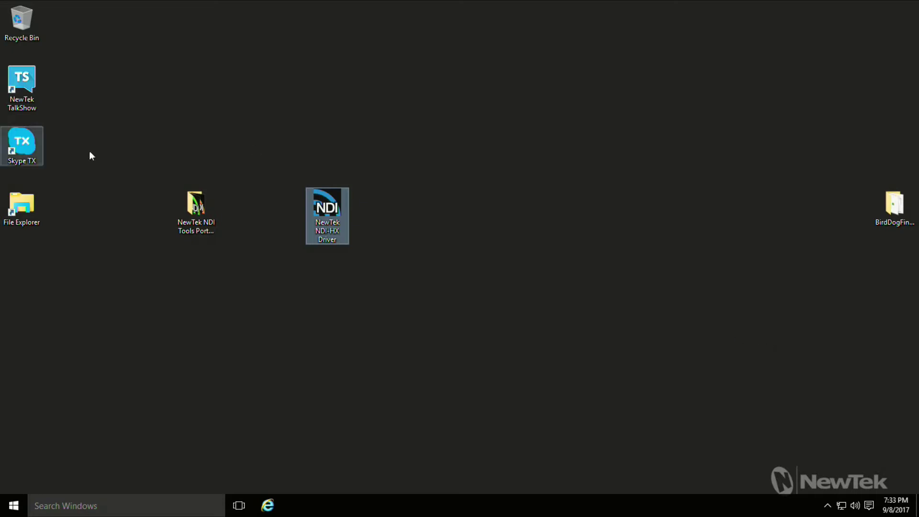
# Open the NDI Tools Portable folder and start NewTek NDI Studio Monitor from it.
pyautogui.rightClick(199, 207)
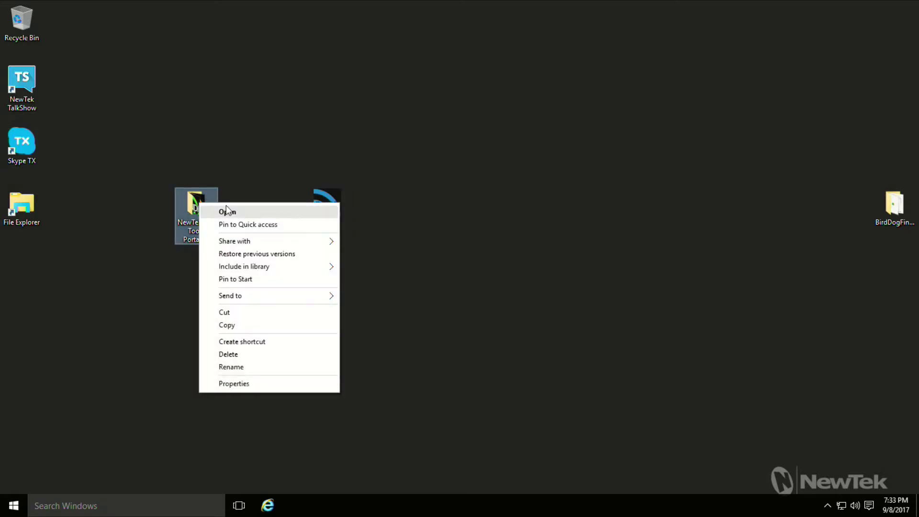
pyautogui.click(227, 211)
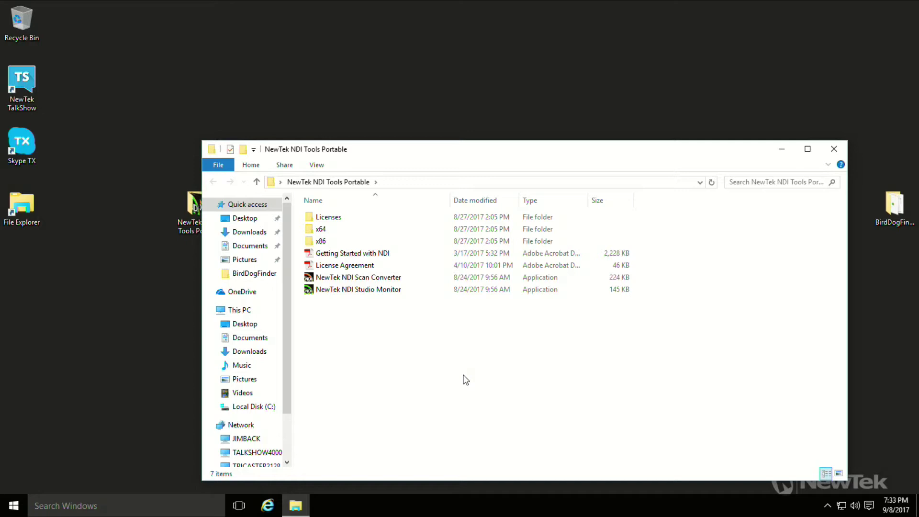
pyautogui.click(358, 292)
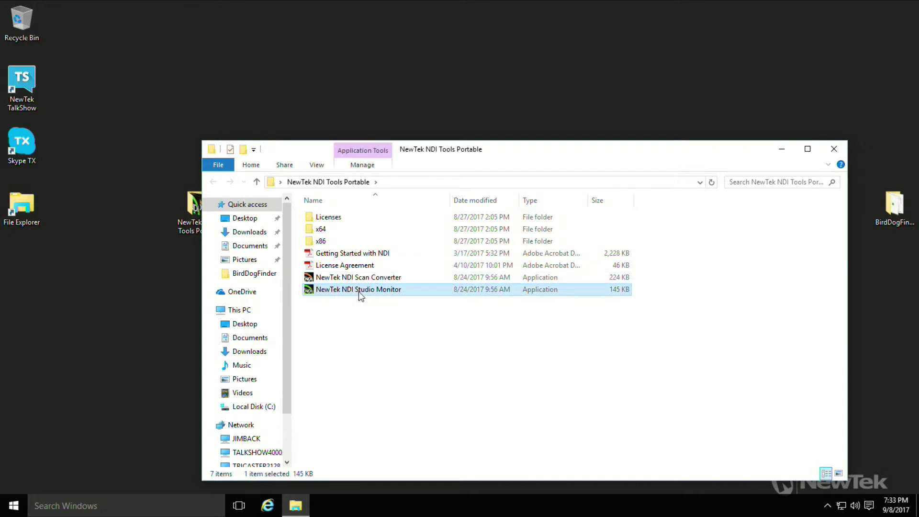
pyautogui.rightClick(358, 292)
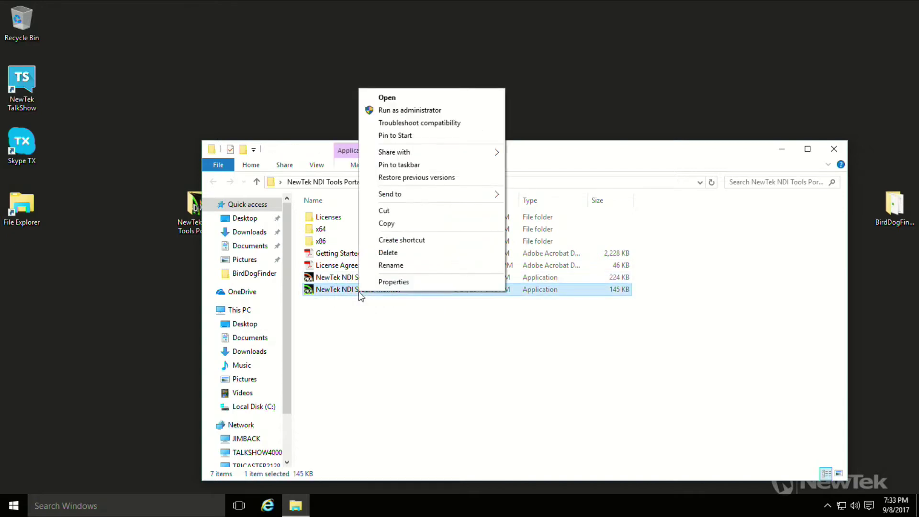
pyautogui.click(396, 101)
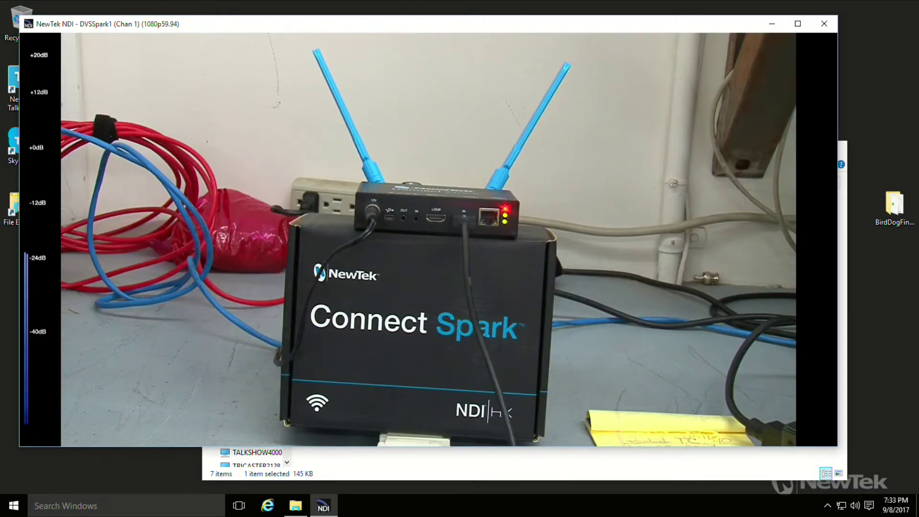
# Pick DVSSpark1 > Chan 1 as the Studio Monitor source to show the 1080p59.94 feed.
pyautogui.moveTo(28, 42)
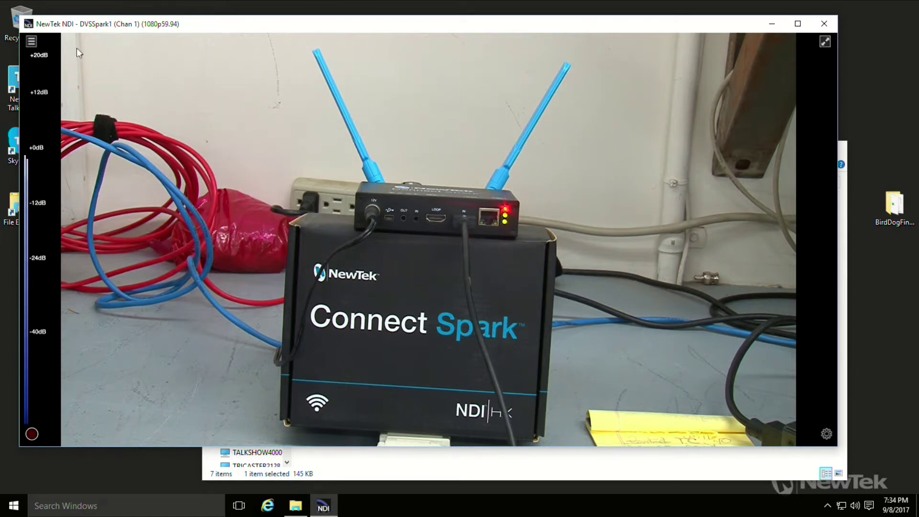
pyautogui.click(31, 42)
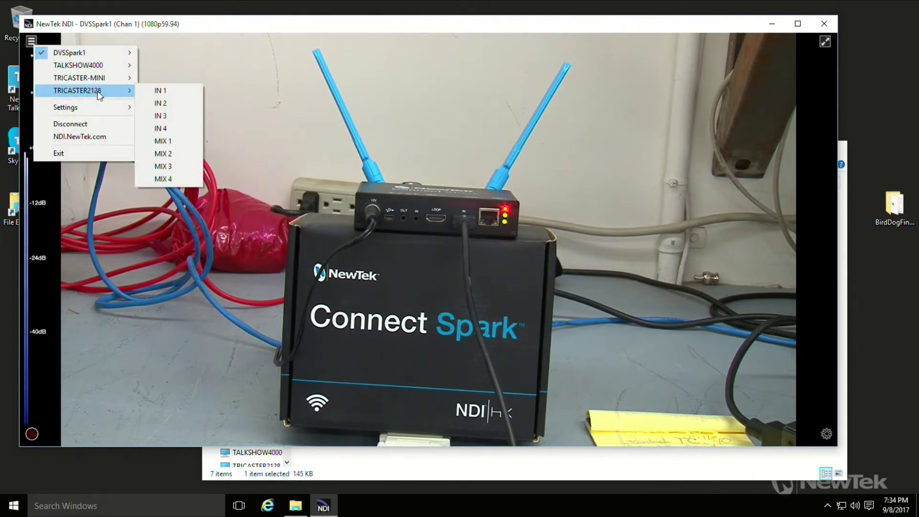
pyautogui.moveTo(91, 53)
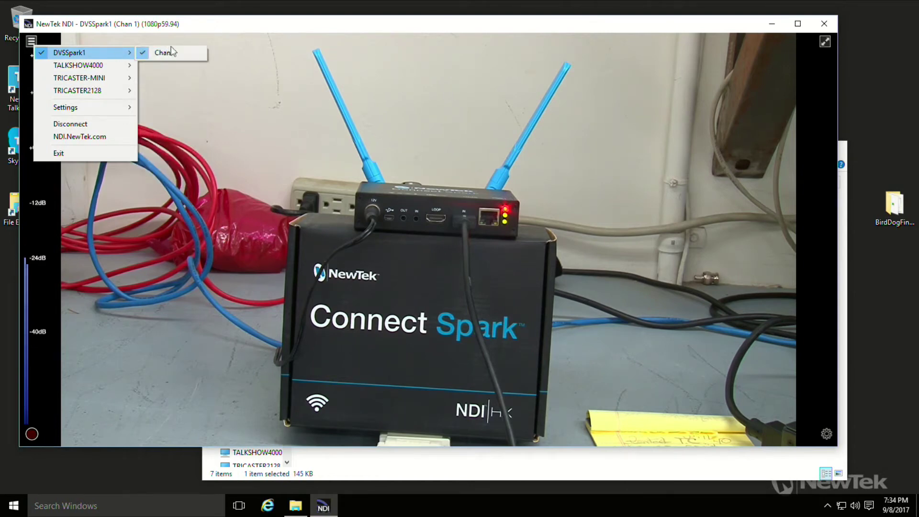
pyautogui.click(148, 51)
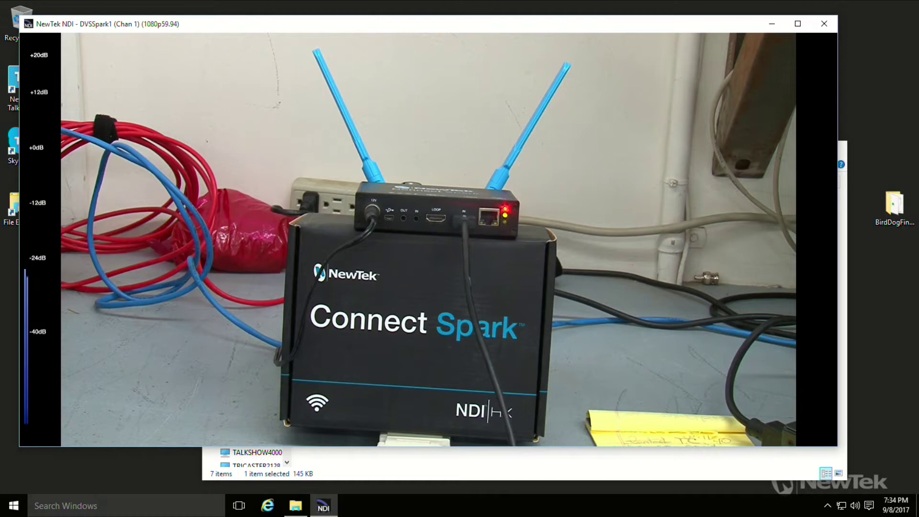
# Switch to the Connect Spark web page at 10.1.10.160 showing Audio / Video Settings.
pyautogui.moveTo(654, 161)
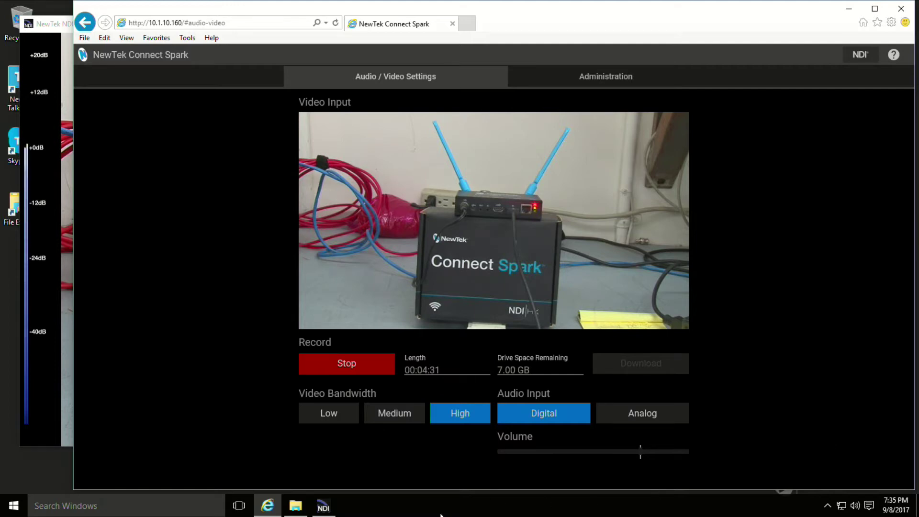
# Stop the Connect Spark recording, start a new one, then stop it again.
pyautogui.click(347, 368)
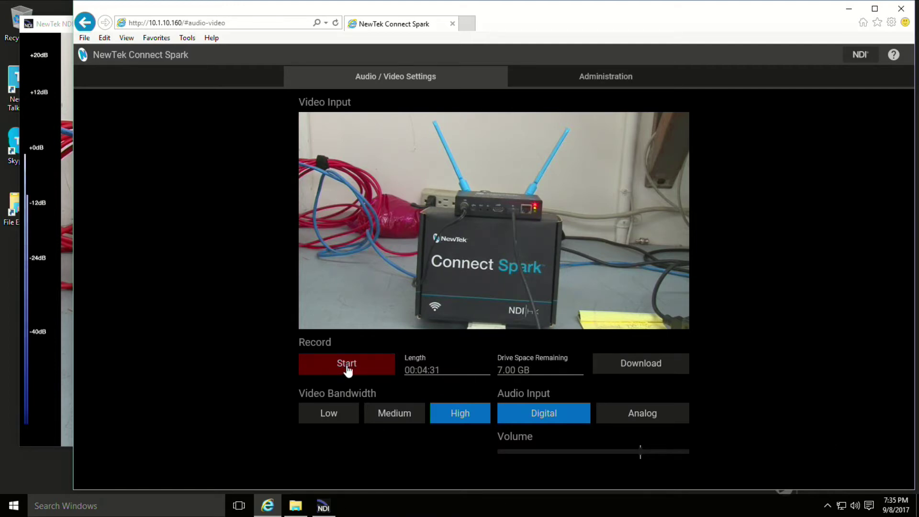
pyautogui.click(346, 367)
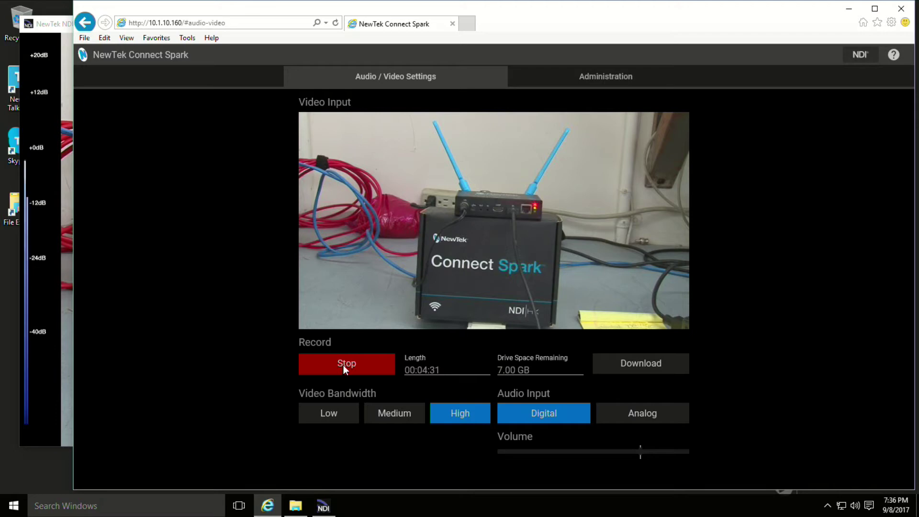
pyautogui.click(343, 365)
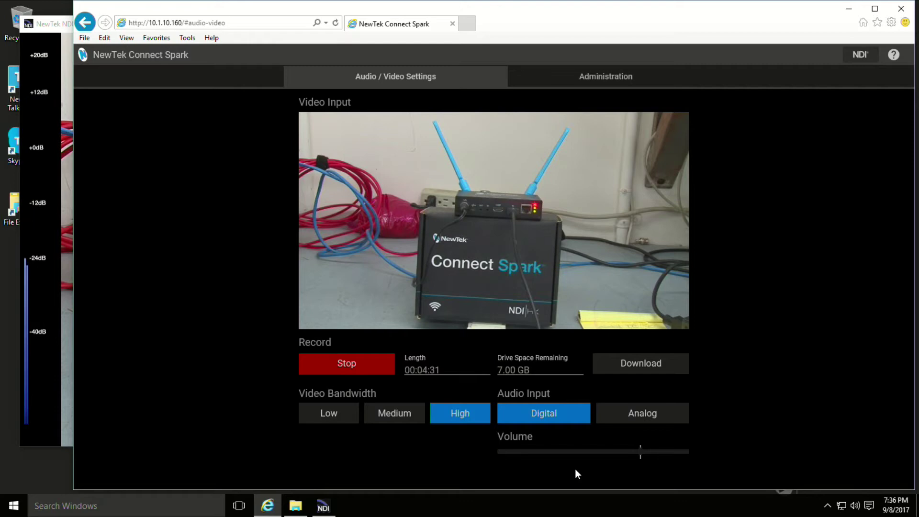
# Change the Connect Spark's Audio Input from Digital to Analog.
pyautogui.click(656, 419)
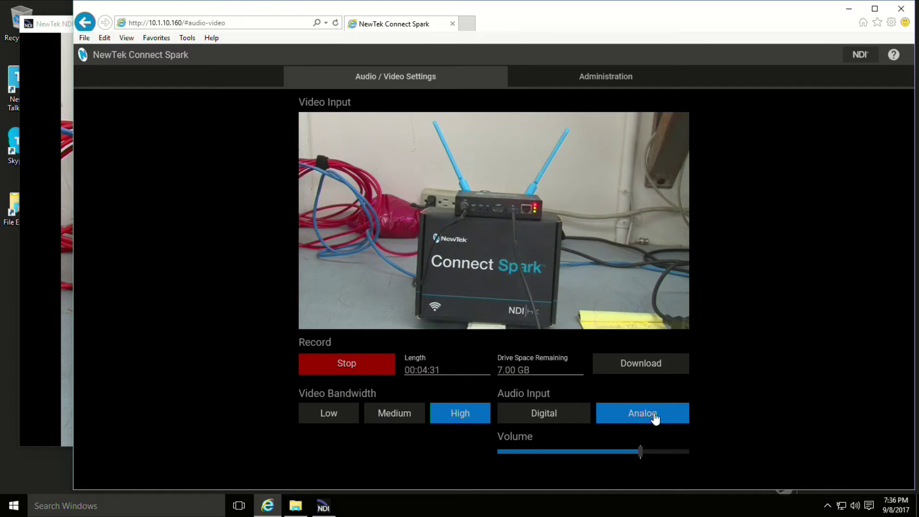
# Return Audio Input to Digital and view the Administration page for DVSSpark1, firmware 3.77.0400.
pyautogui.click(558, 416)
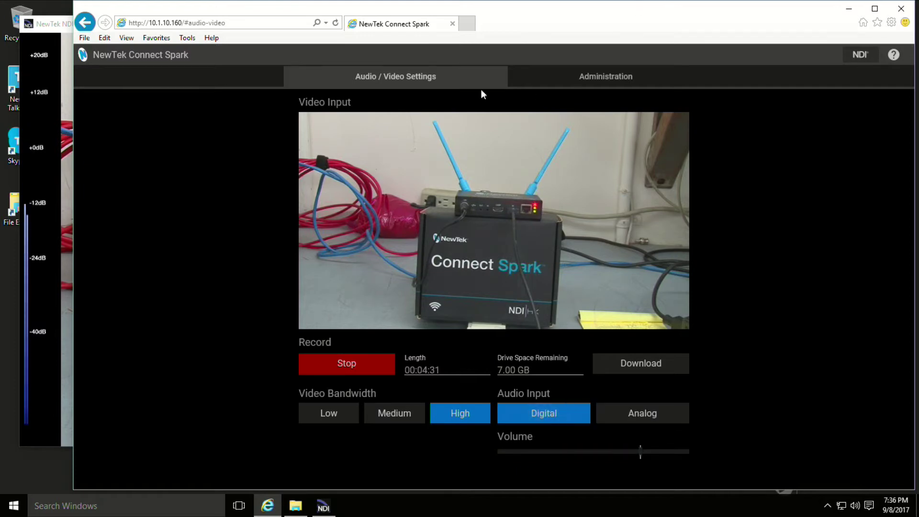
pyautogui.click(623, 82)
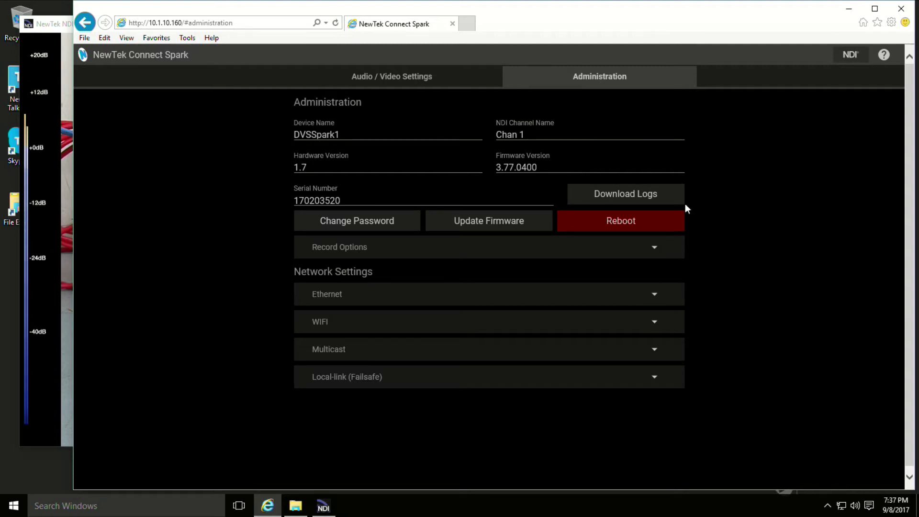
# Check Record Options: drive-full set to overwrite oldest files, Manage dialog cancelled; expand Ethernet.
pyautogui.click(657, 249)
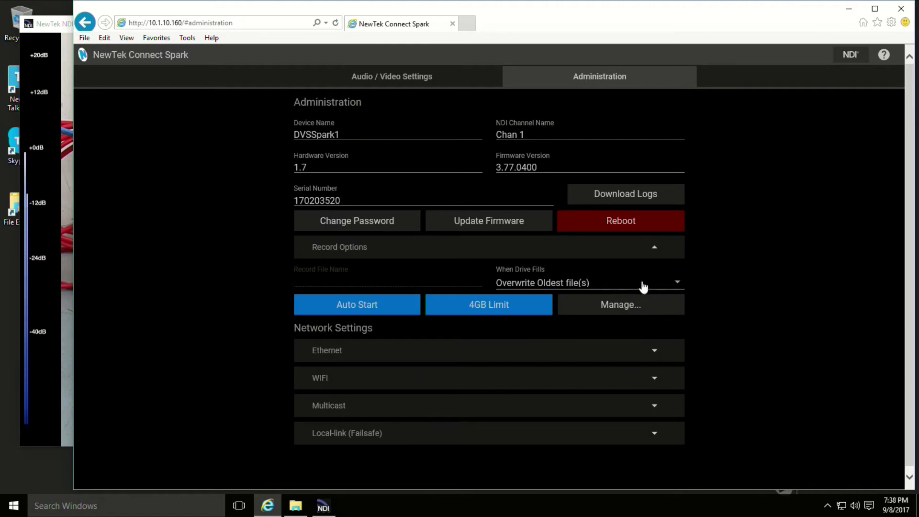
pyautogui.click(679, 284)
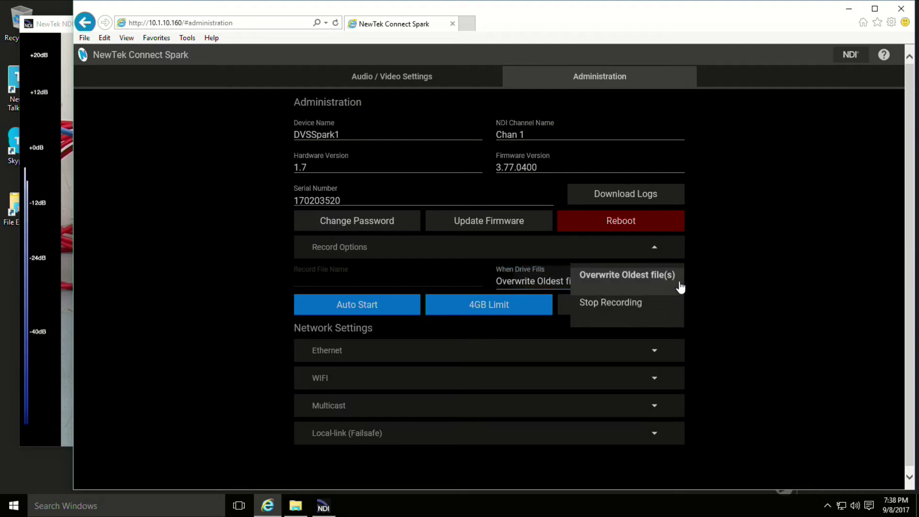
pyautogui.click(782, 308)
pyautogui.click(618, 307)
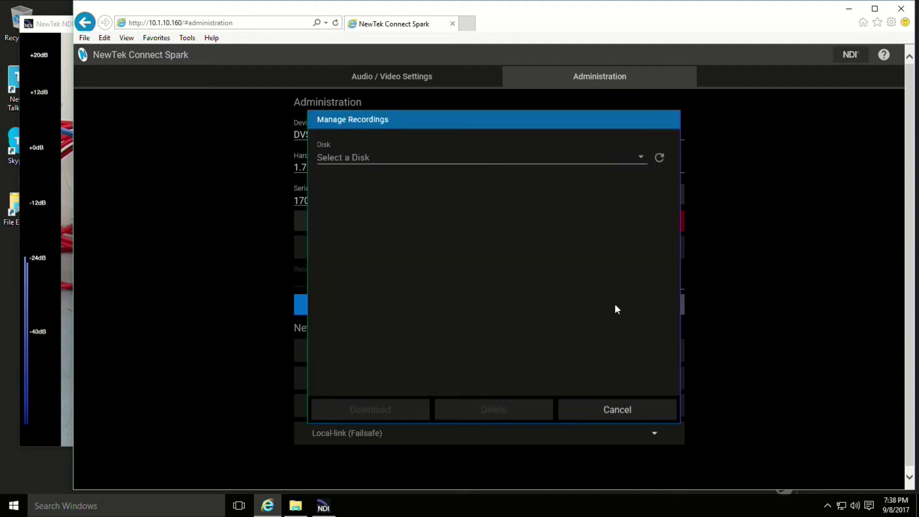
pyautogui.click(617, 412)
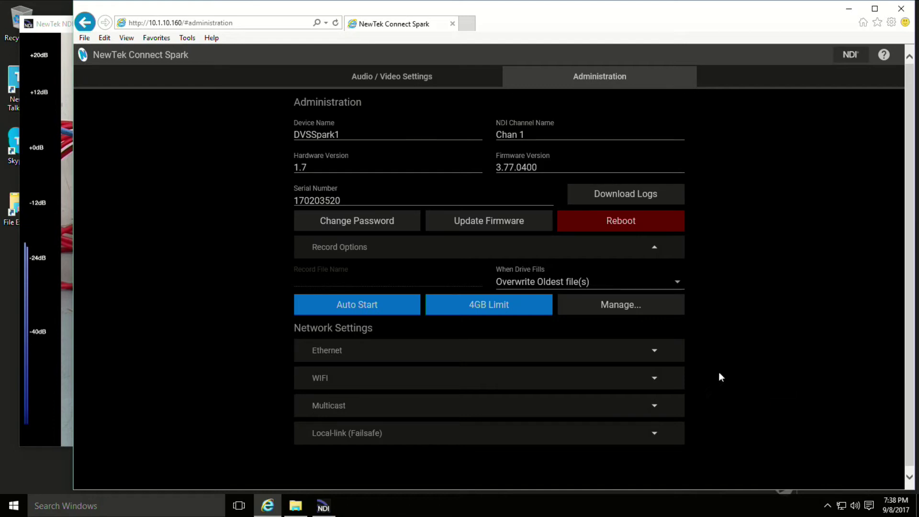
pyautogui.click(655, 352)
# Review the Ethernet settings on Dynamic IP, then expand the WIFI section.
pyautogui.scroll(-2, 753, 416)
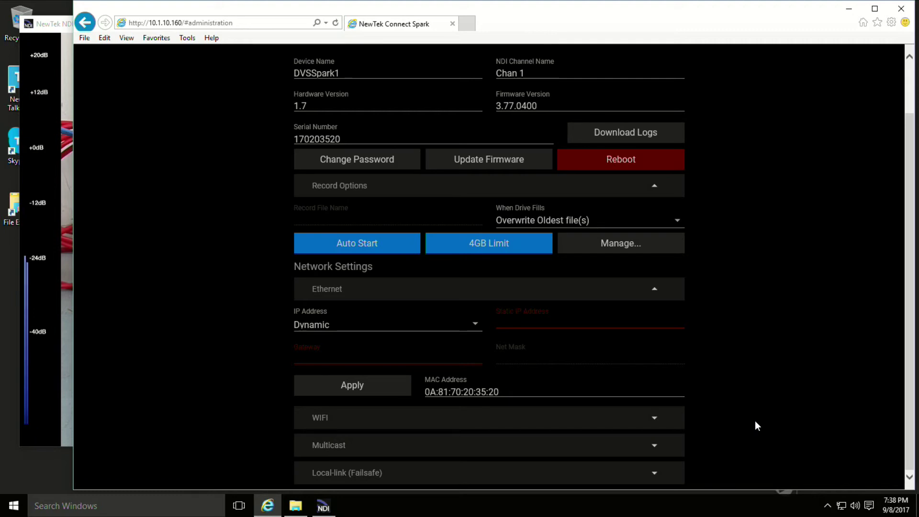
pyautogui.scroll(2, 761, 398)
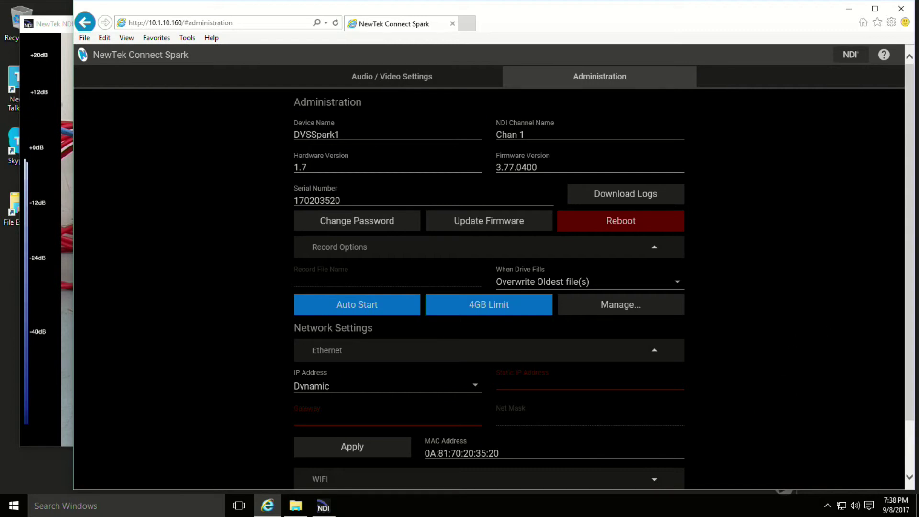
pyautogui.scroll(-2, 797, 278)
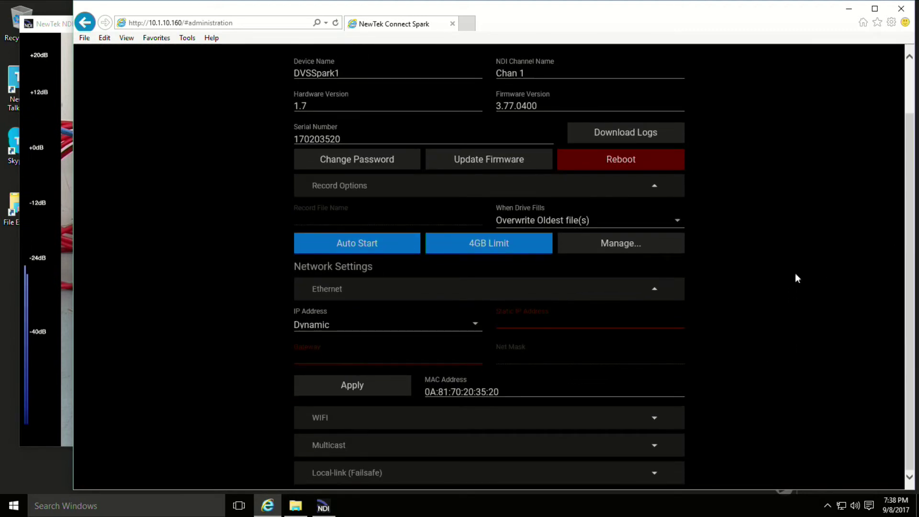
pyautogui.click(659, 419)
# Scroll down to list the nine available Wi-Fi networks, including XFINITY and dvsdirect-5.
pyautogui.scroll(-2, 820, 350)
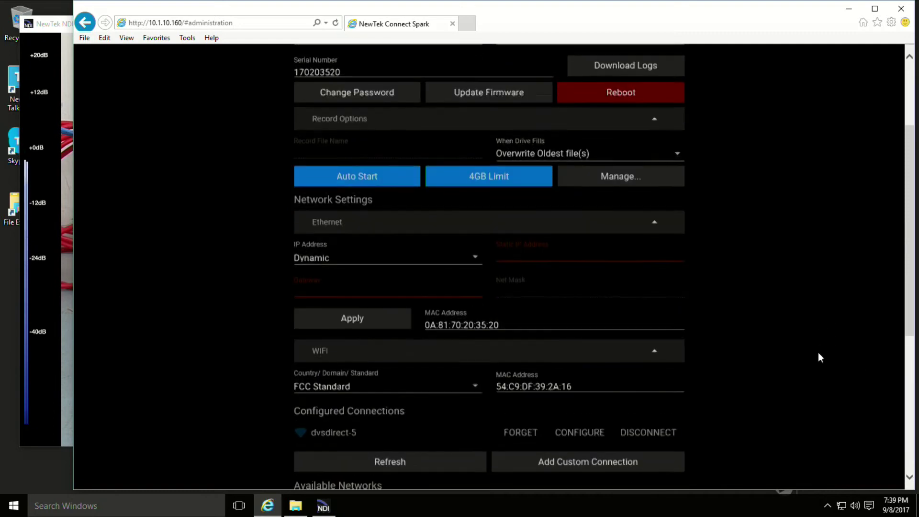
pyautogui.scroll(-4, 814, 347)
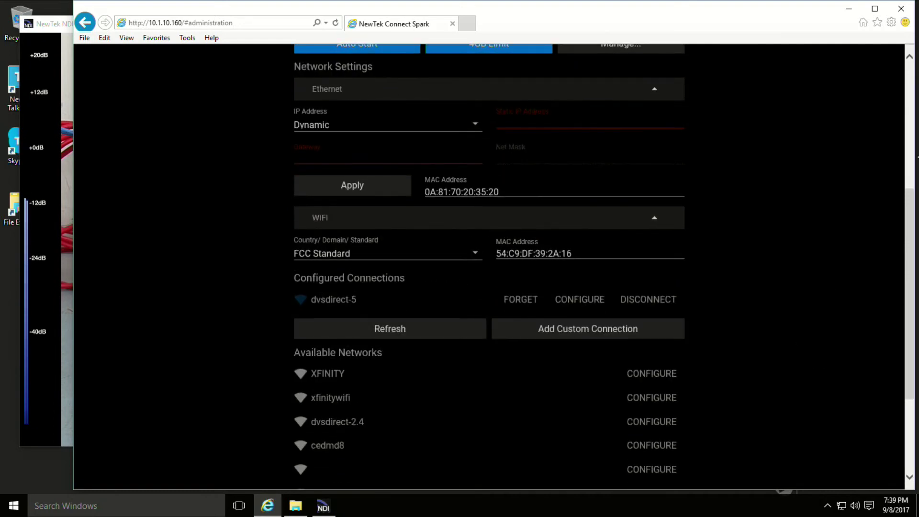
pyautogui.moveTo(912, 242); pyautogui.dragTo(912, 328)
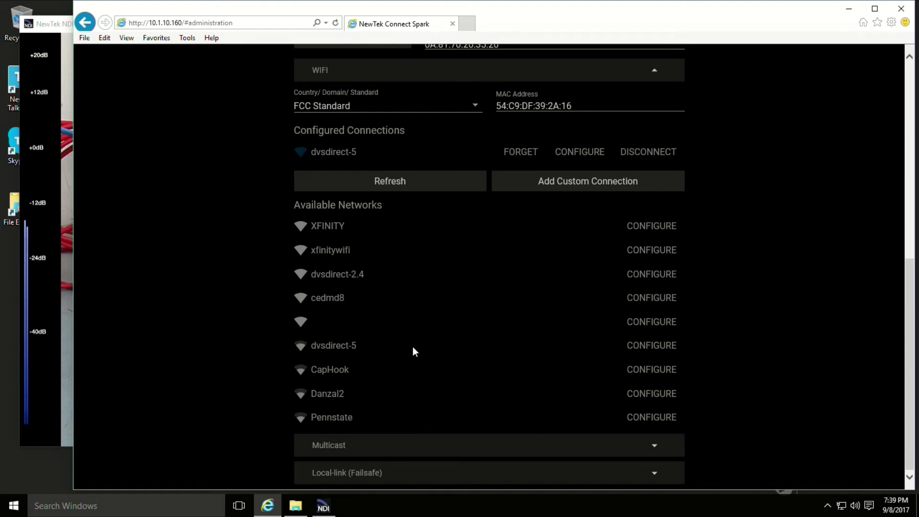
# Expand Multicast to show address 224.0.0.1, then follow the NDI logo link to NewTek's page.
pyautogui.click(654, 448)
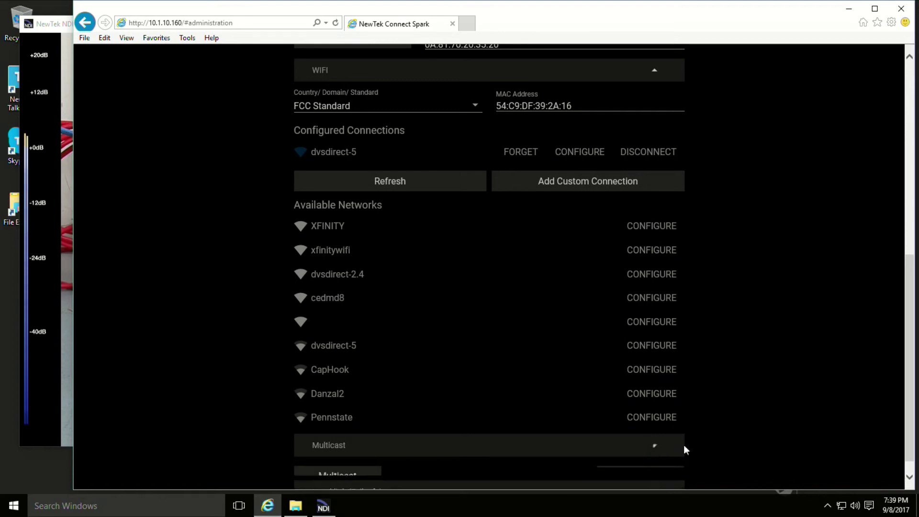
pyautogui.scroll(-1, 775, 426)
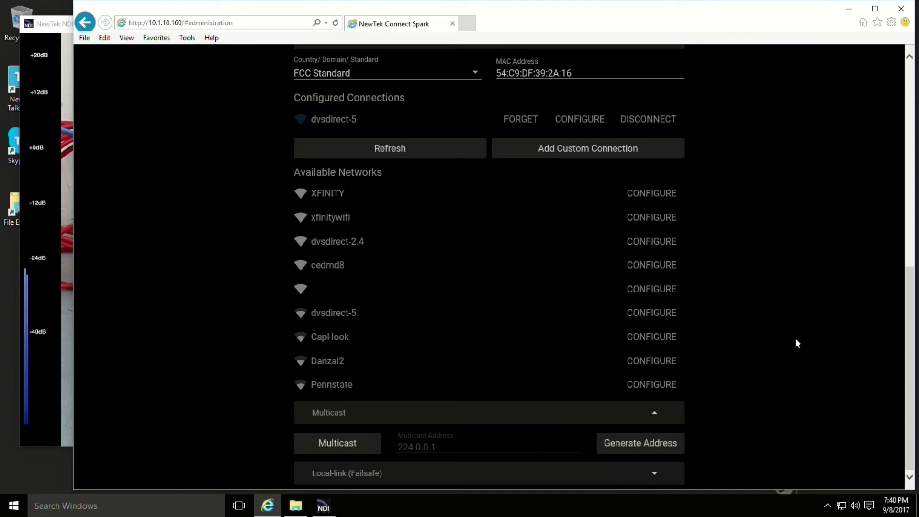
pyautogui.moveTo(911, 367); pyautogui.dragTo(806, 161)
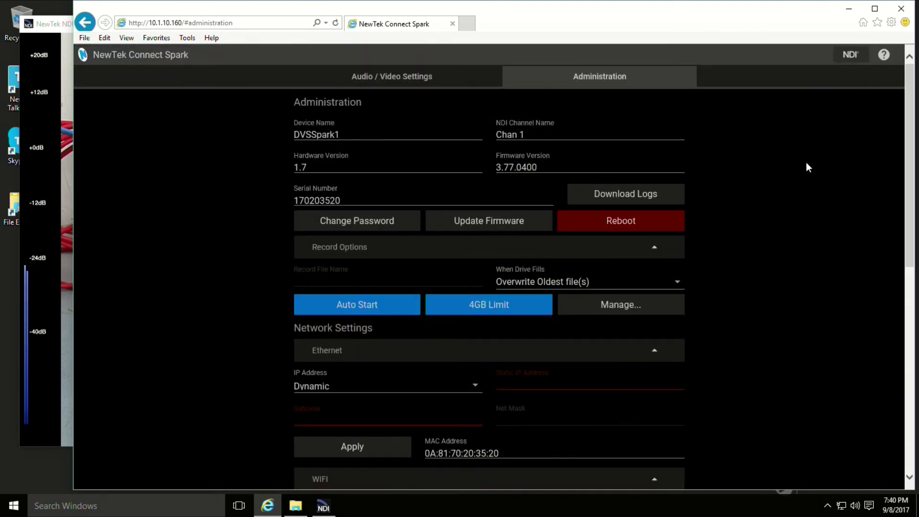
pyautogui.click(855, 55)
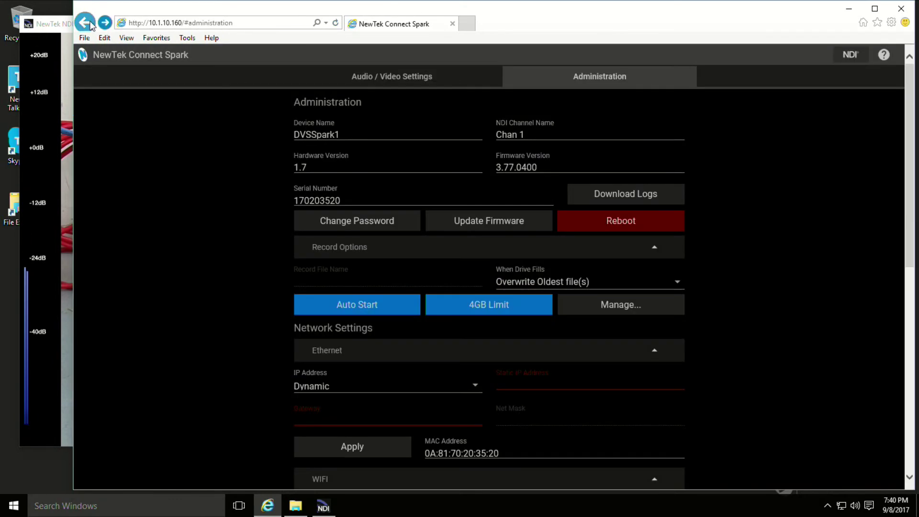
# Bring up NewTek's NDI|HX Product Downloads page and scroll to the Spark manual, firmware and driver downloads.
pyautogui.click(885, 55)
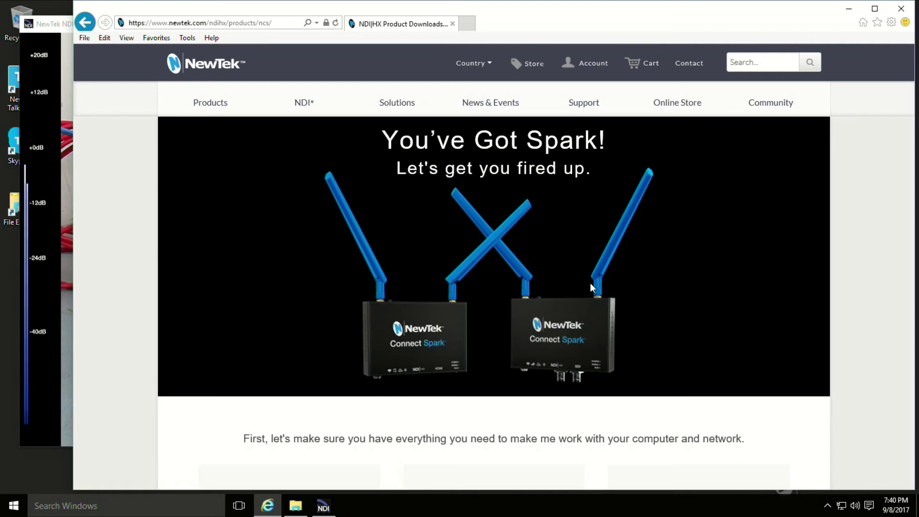
pyautogui.scroll(-5, 598, 286)
pyautogui.scroll(3, 605, 287)
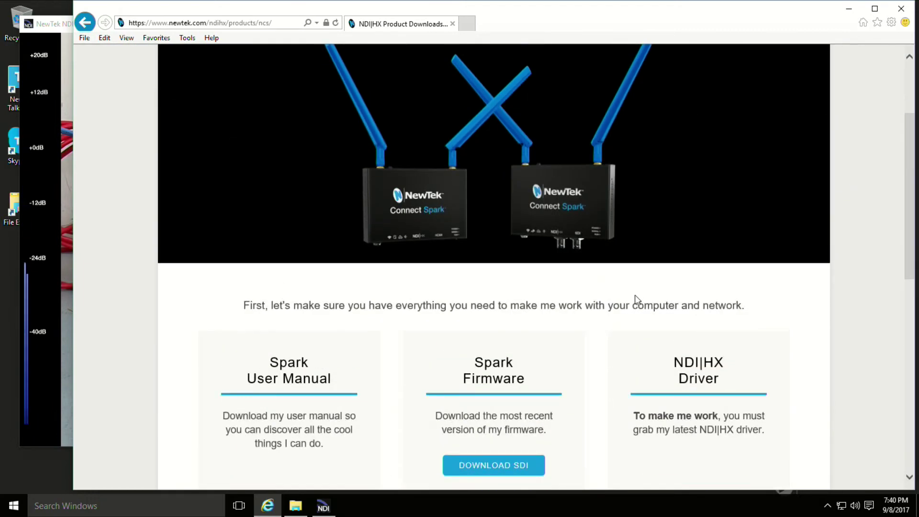
pyautogui.scroll(-2, 637, 299)
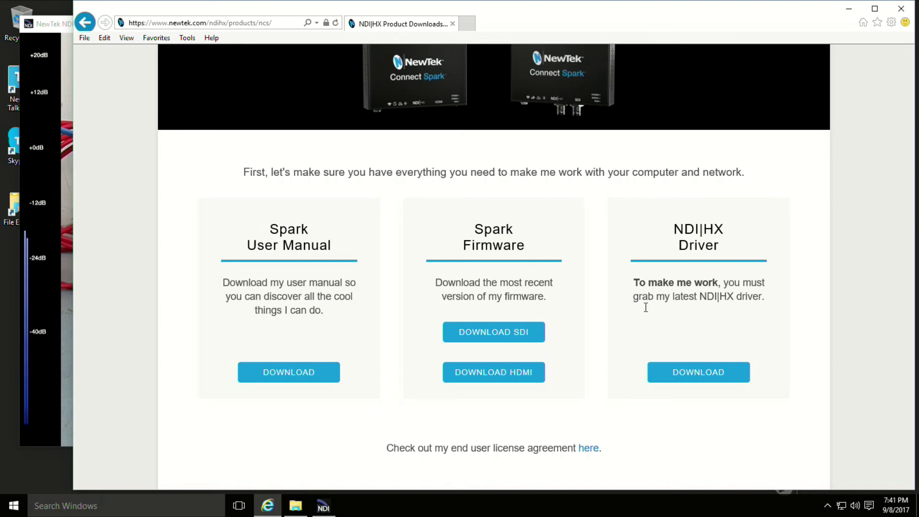
# Close Internet Explorer to show the DVSSpark1 (Chan 1) 1080p59.94 feed in Studio Monitor.
pyautogui.click(901, 8)
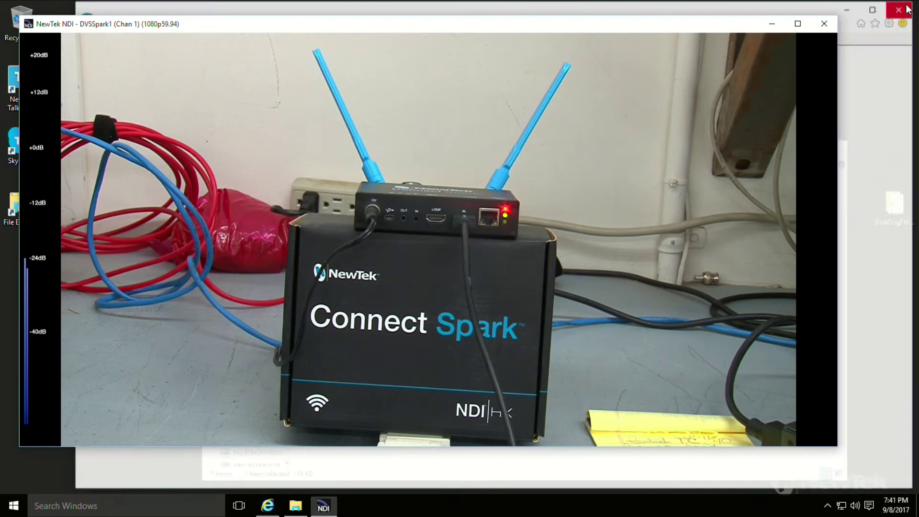